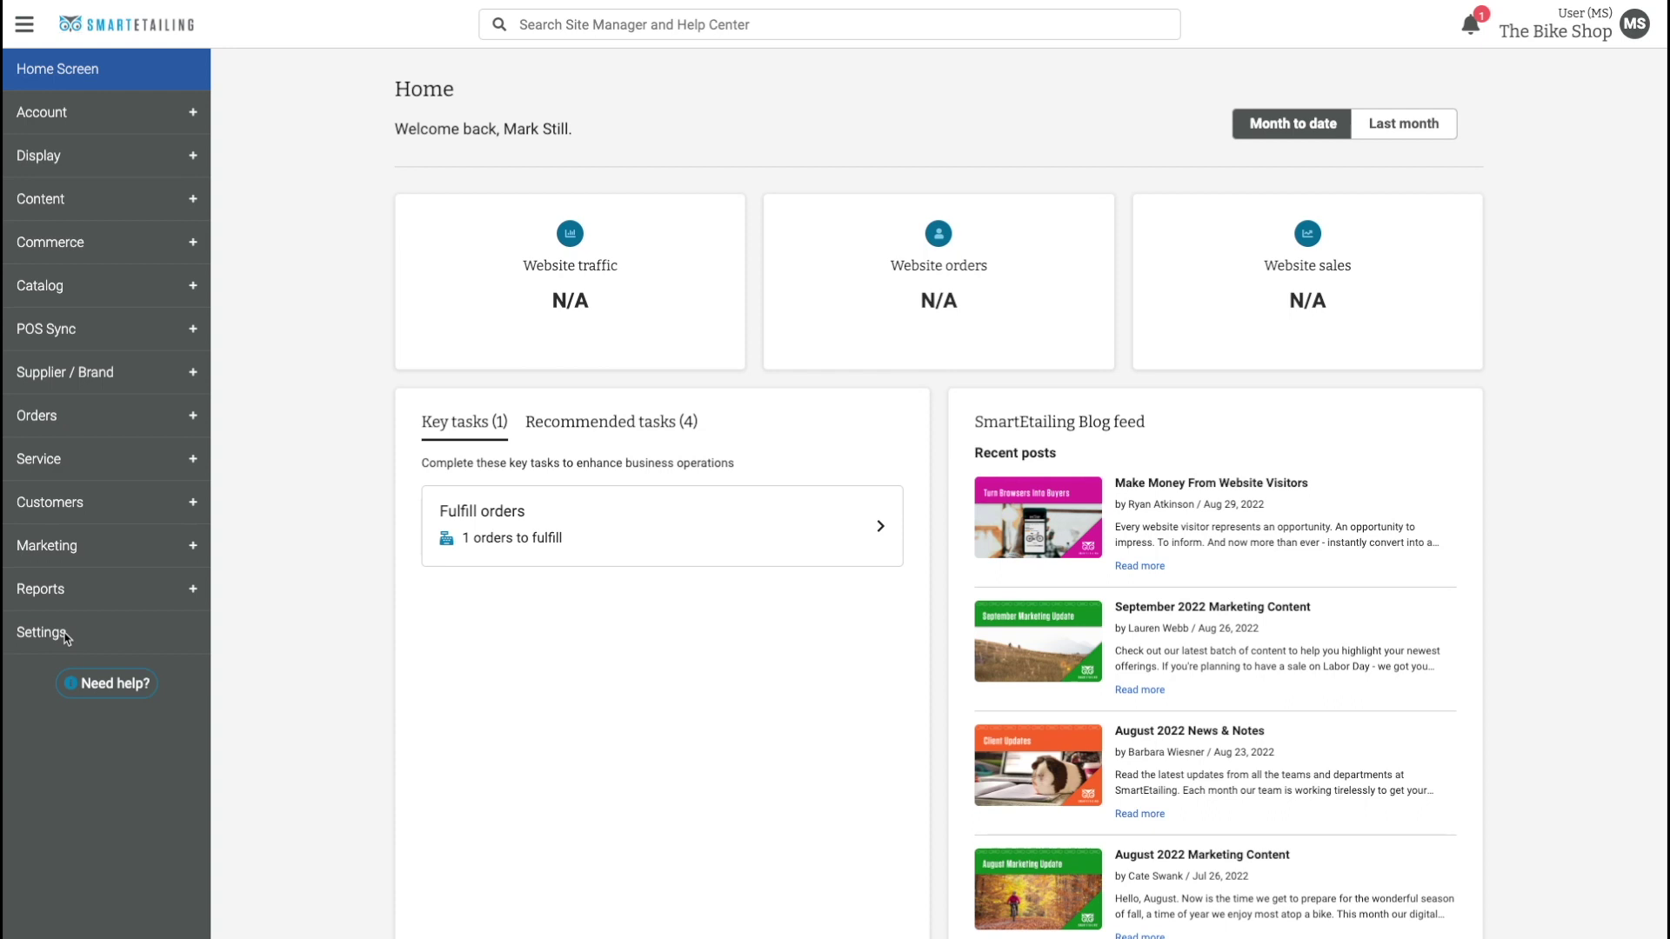
Go to the store's Payment settings page through Settings.
click(66, 639)
click(516, 174)
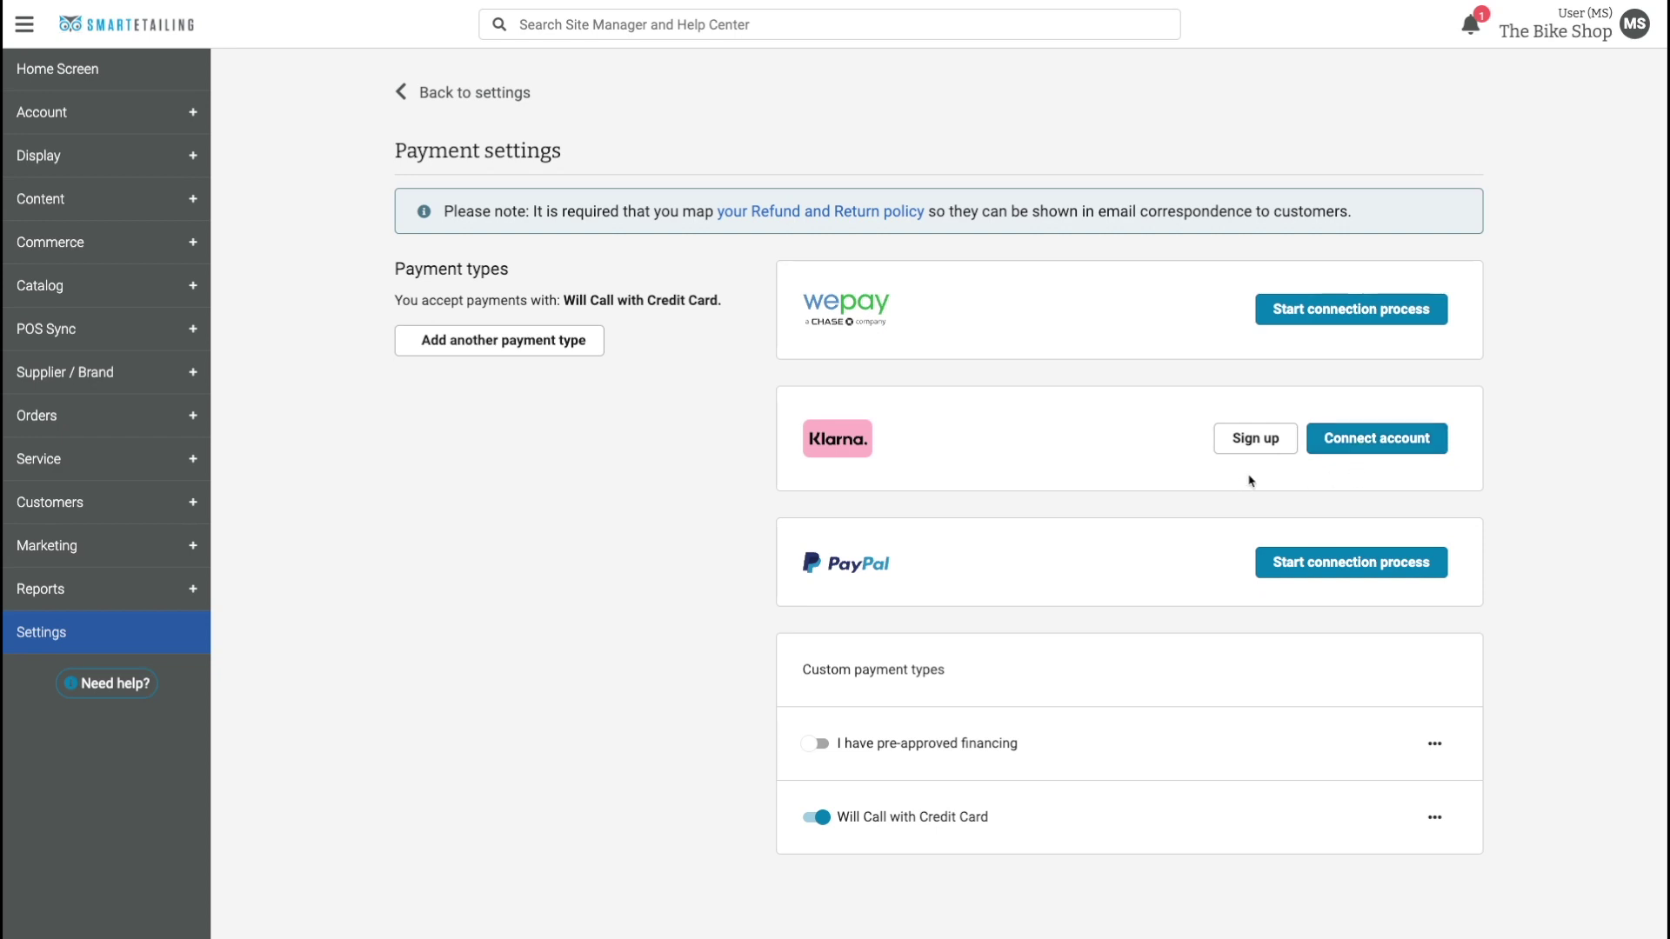
Go from Klarna for Business sign-up into the merchant portal's API credentials settings.
click(1254, 440)
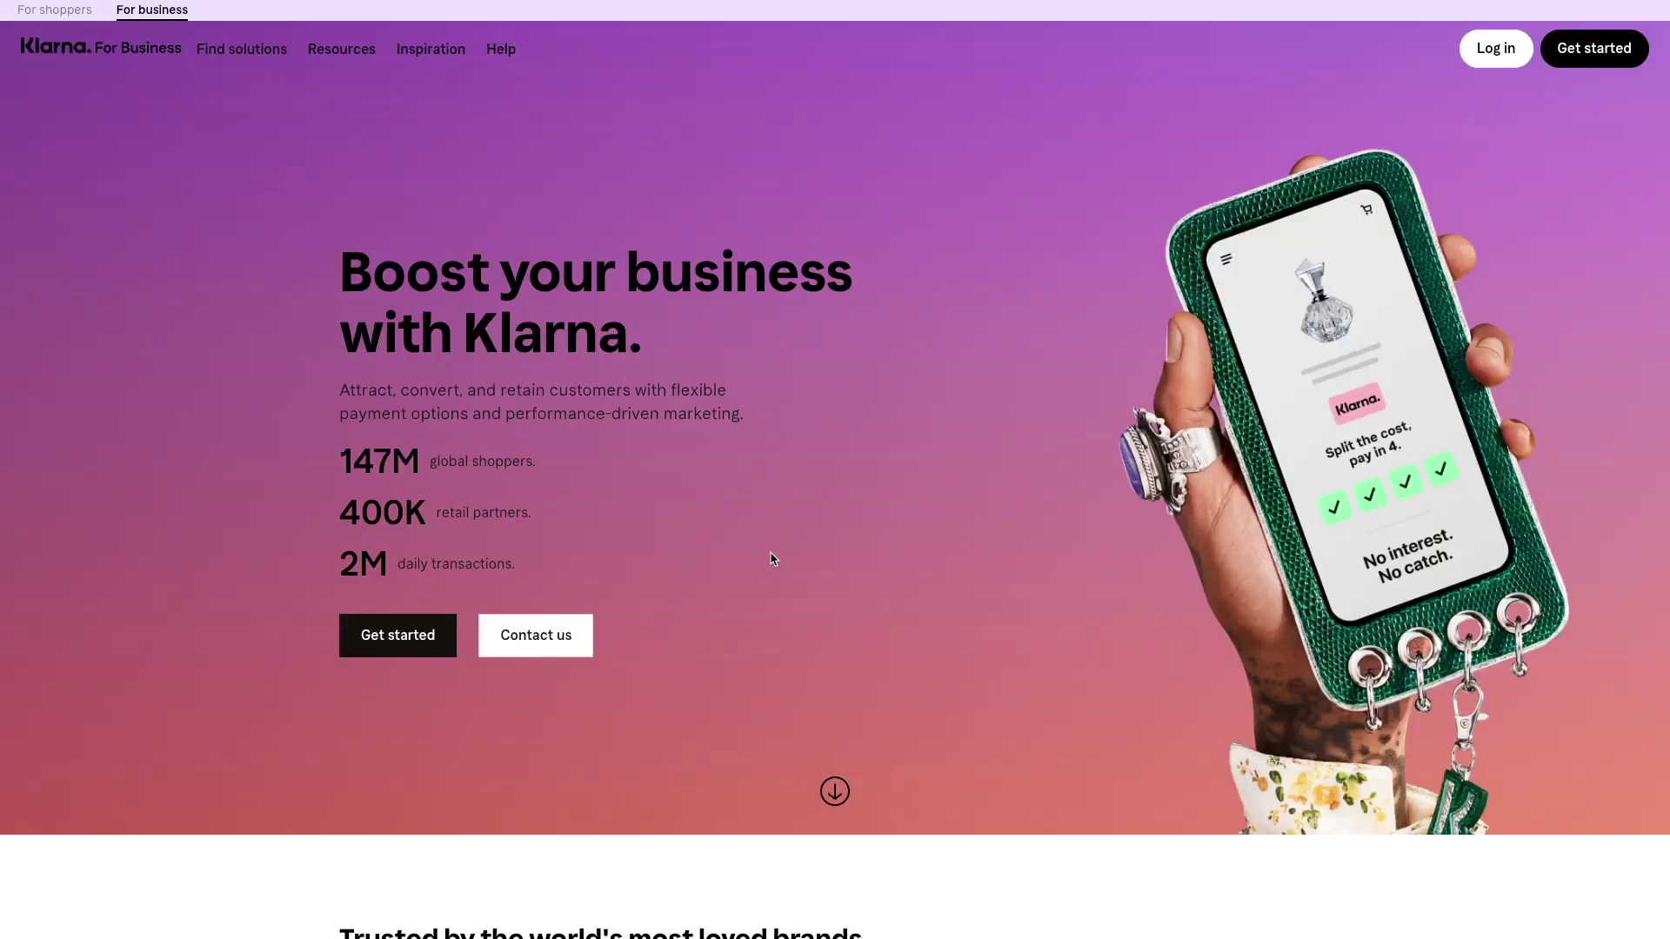
click(419, 638)
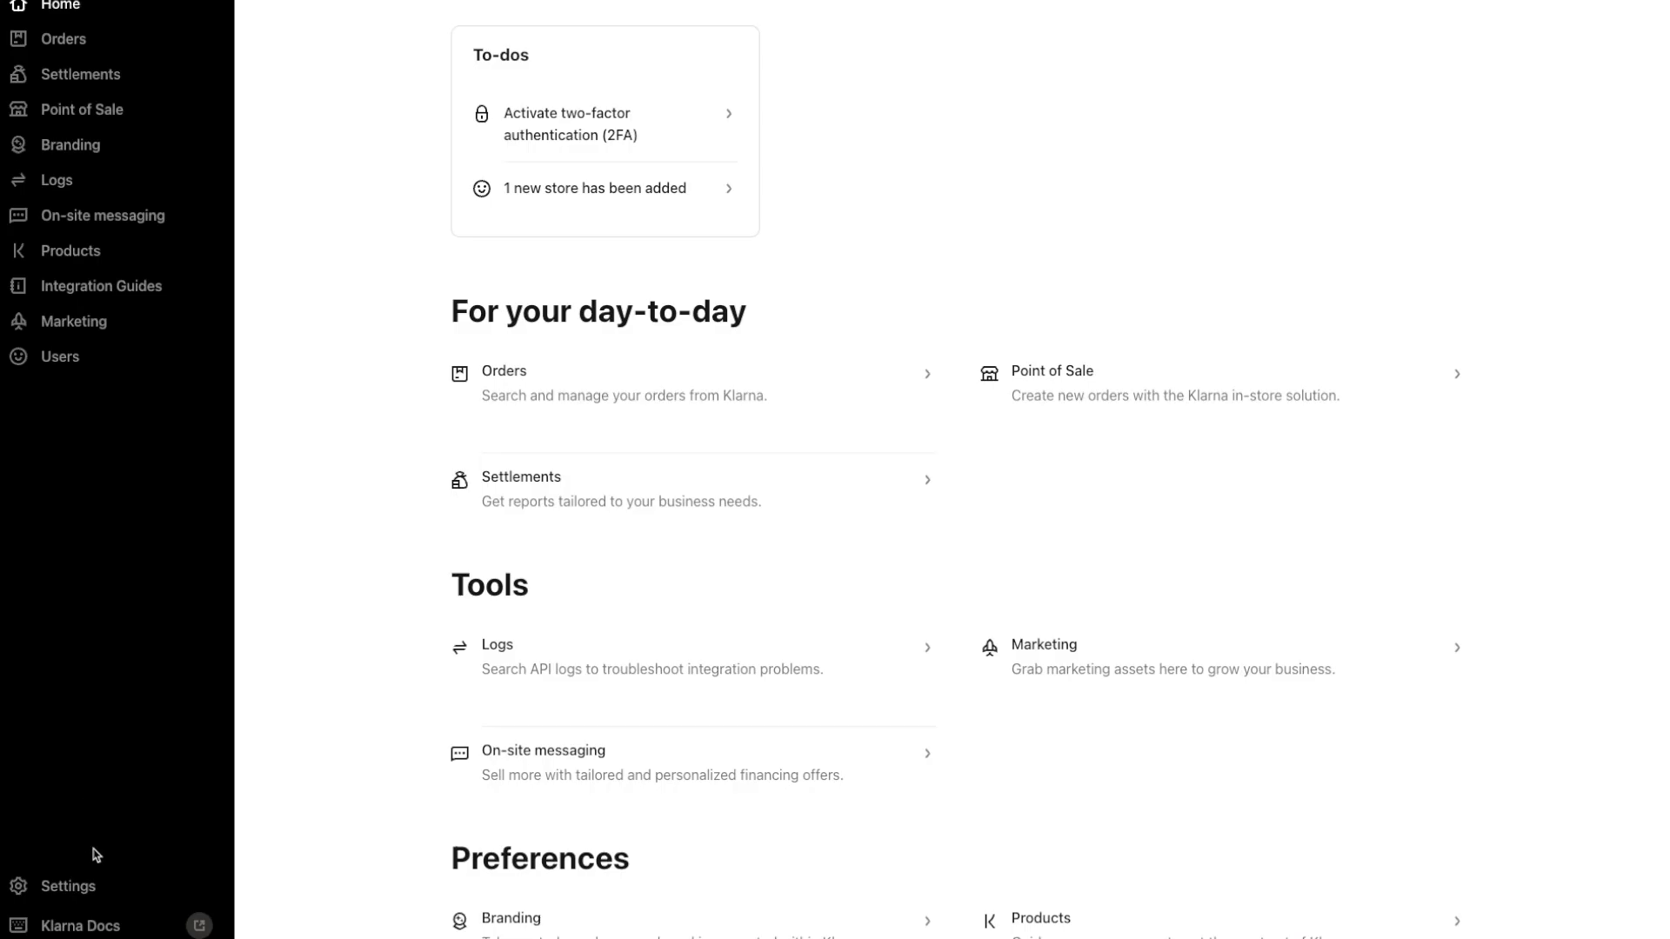
click(86, 886)
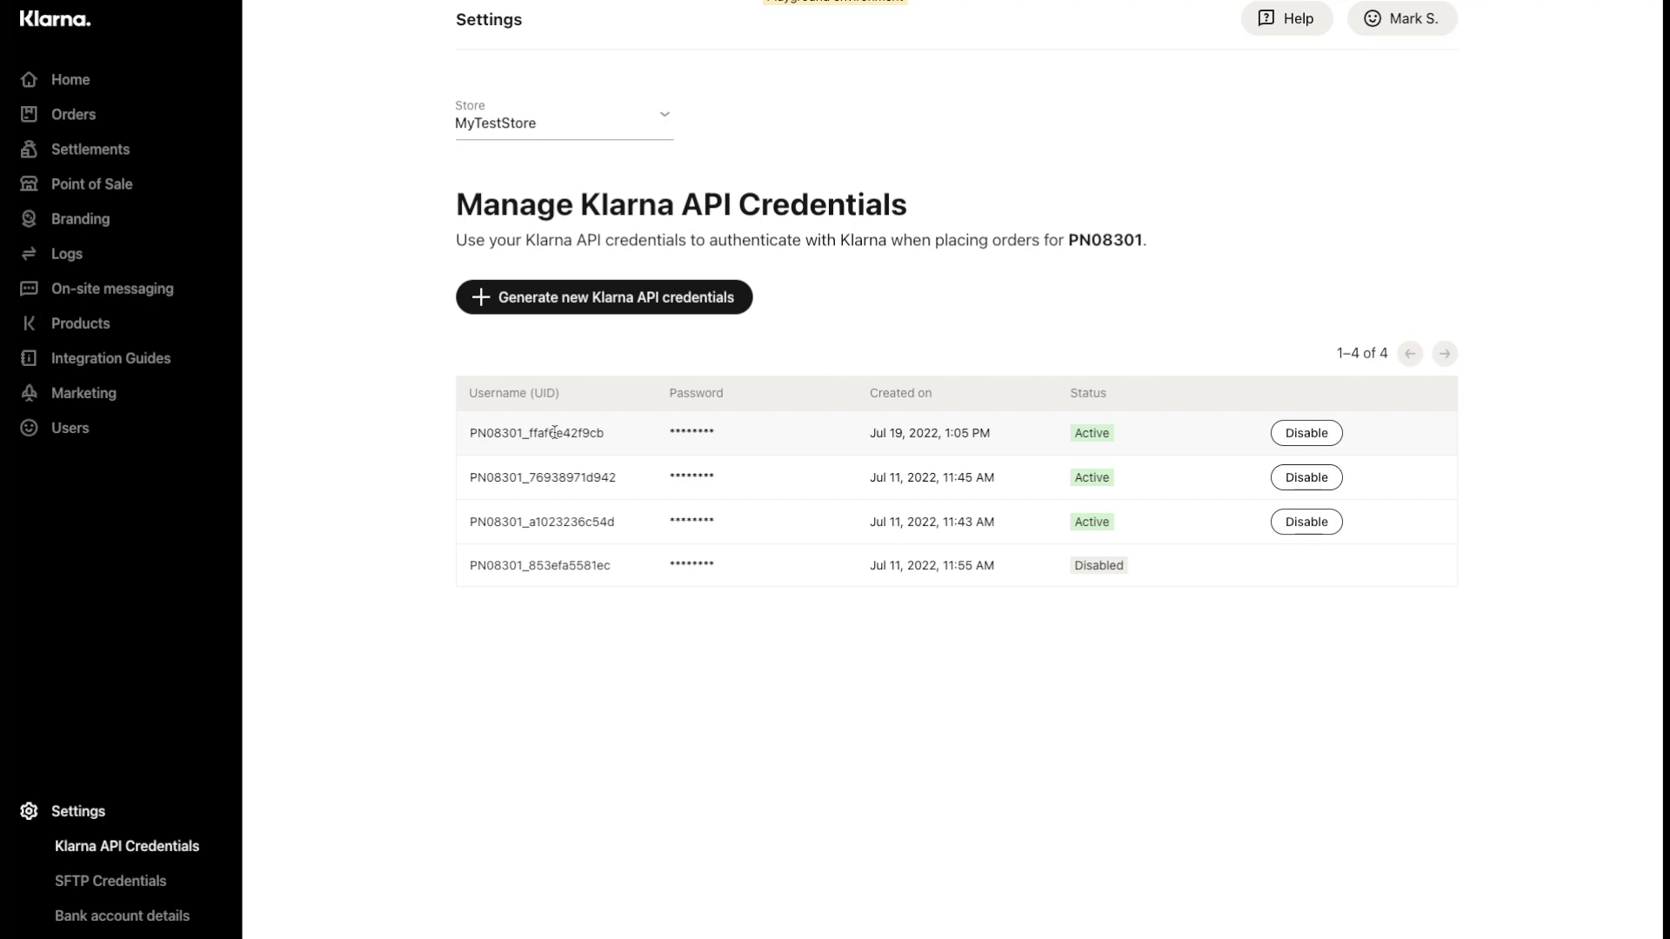
Generate a new, fifth set of Klarna API credentials for MyTestStore.
click(580, 304)
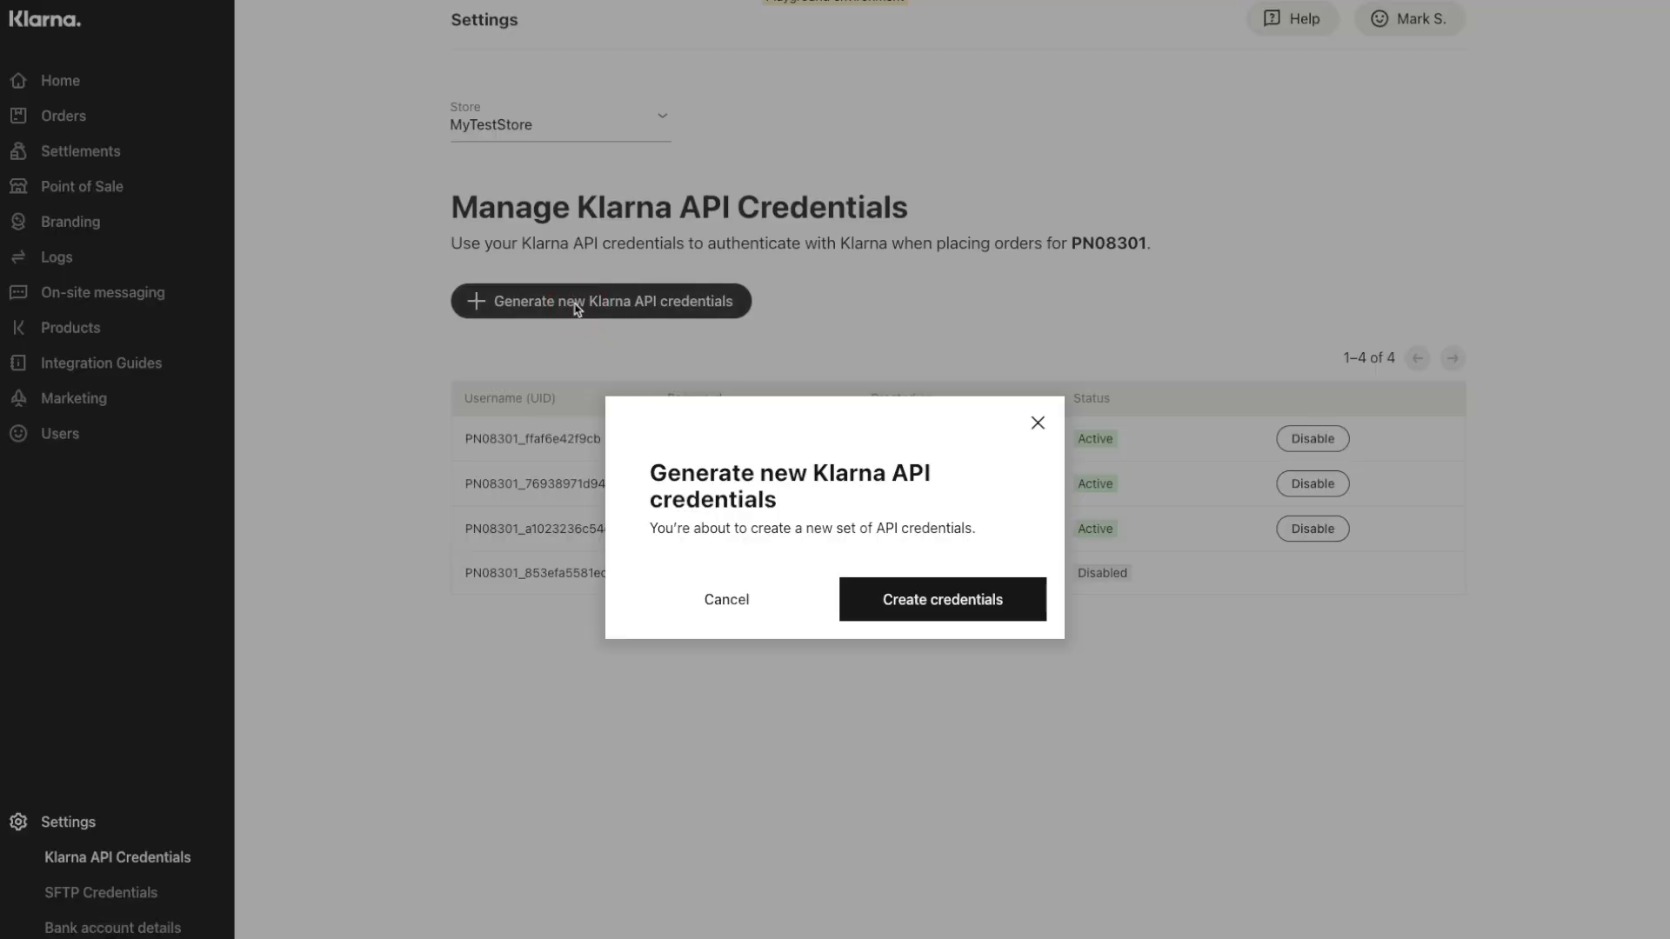
click(910, 602)
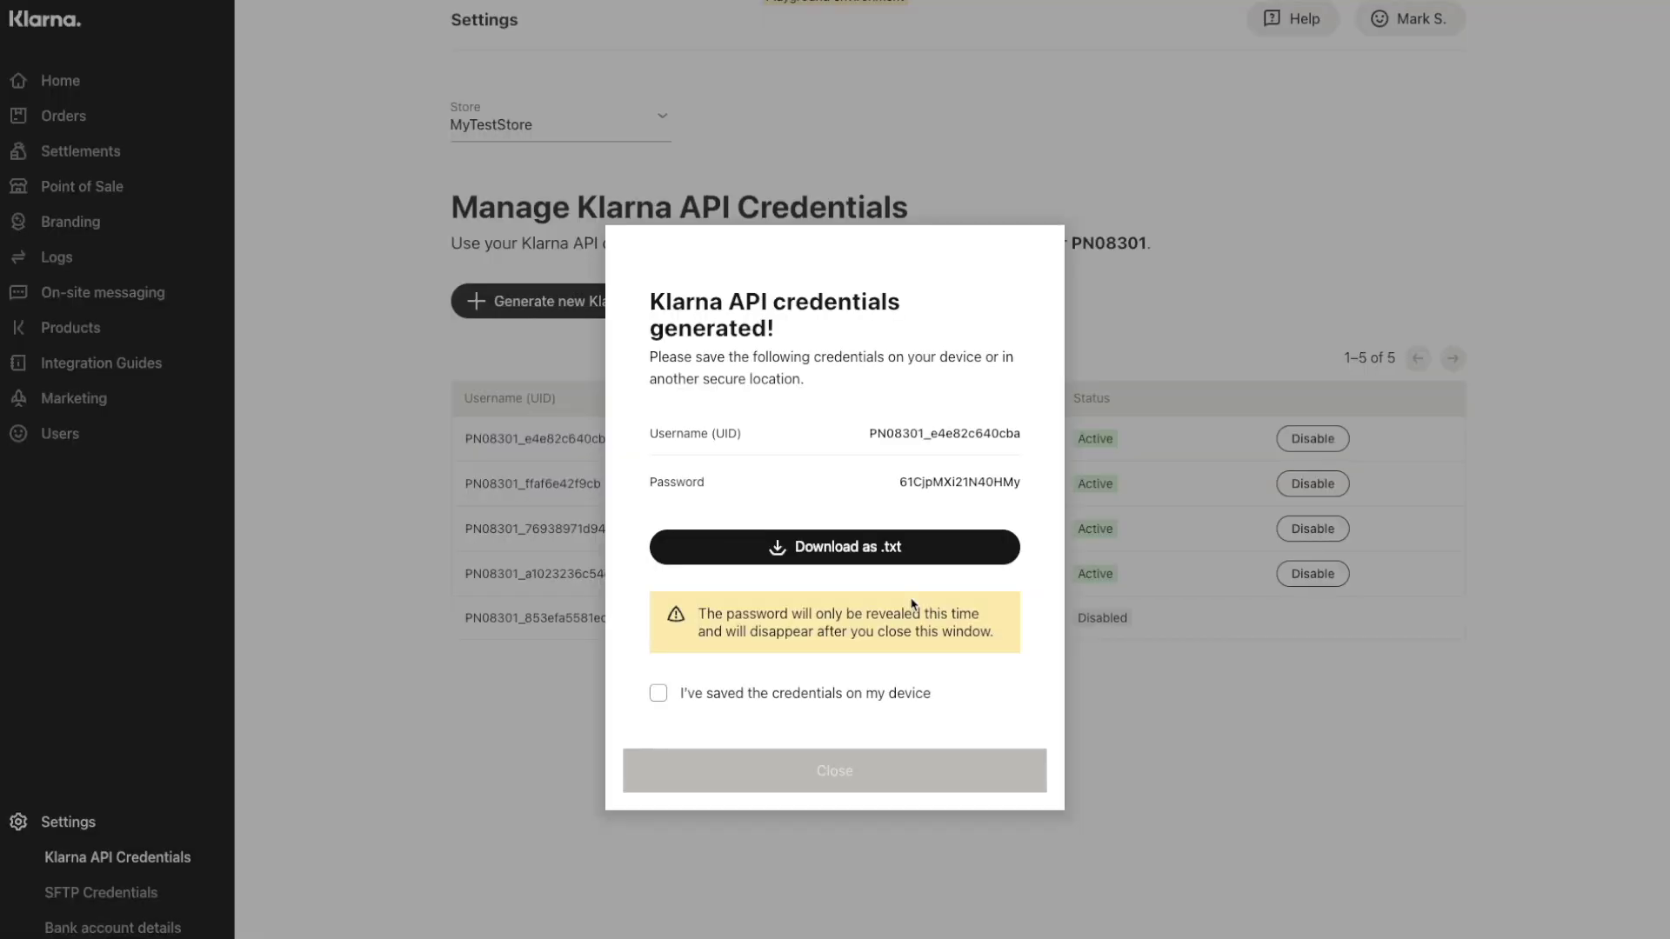
Download the new credentials as a .txt file to Downloads, confirm they're saved, and close.
click(853, 547)
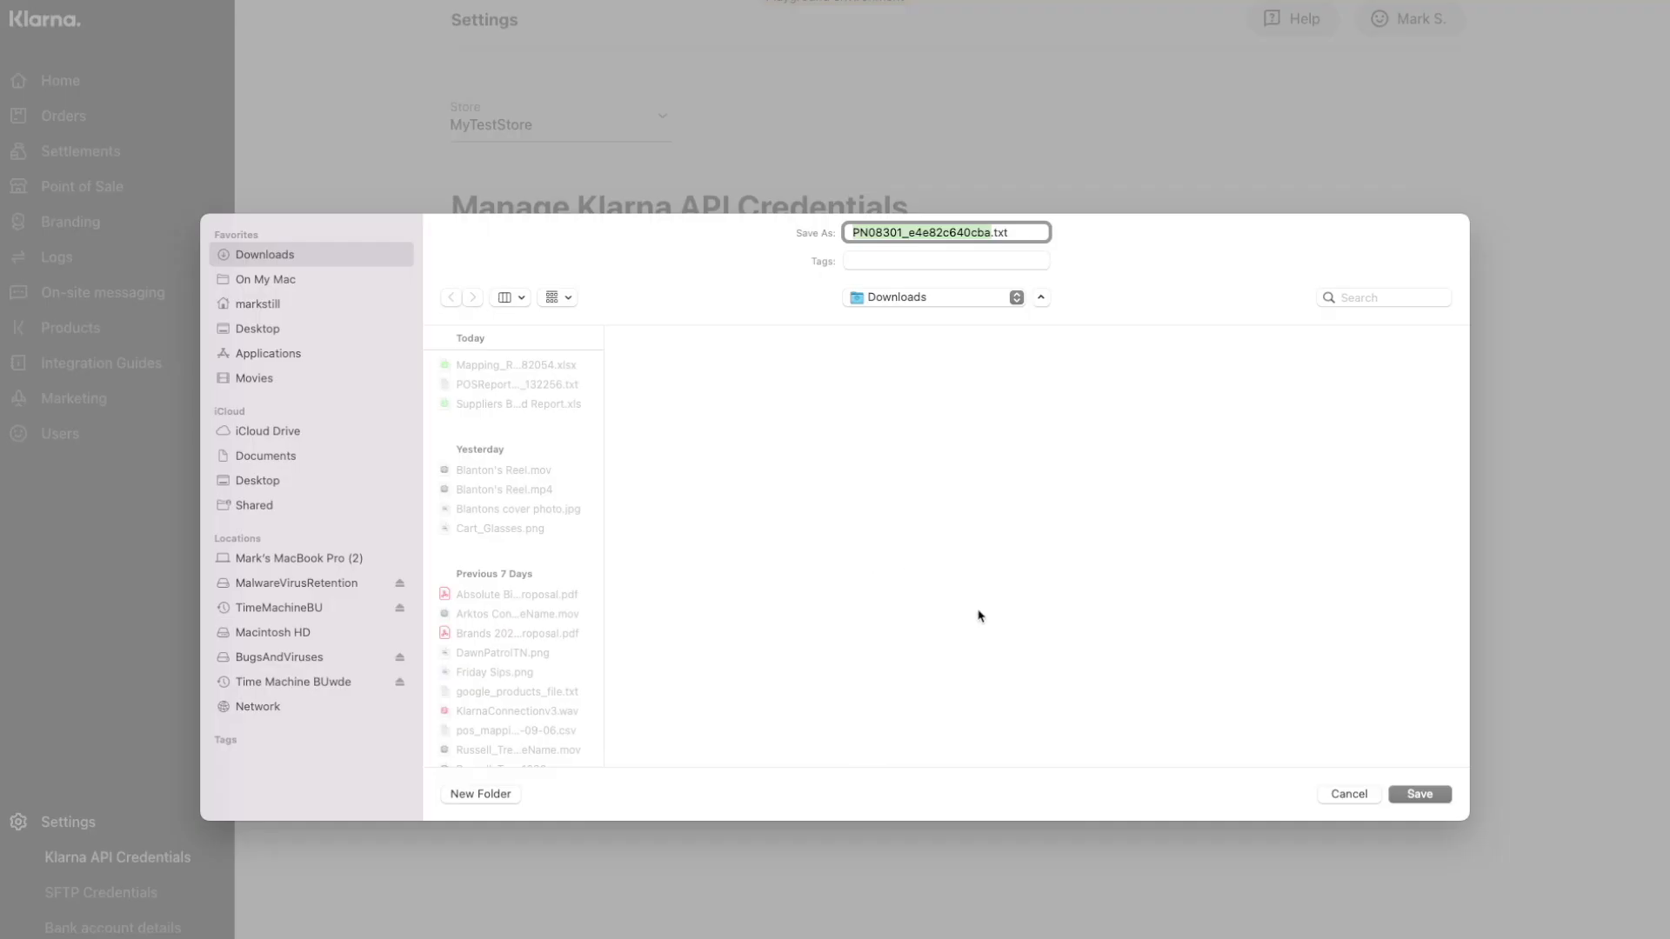
click(1417, 794)
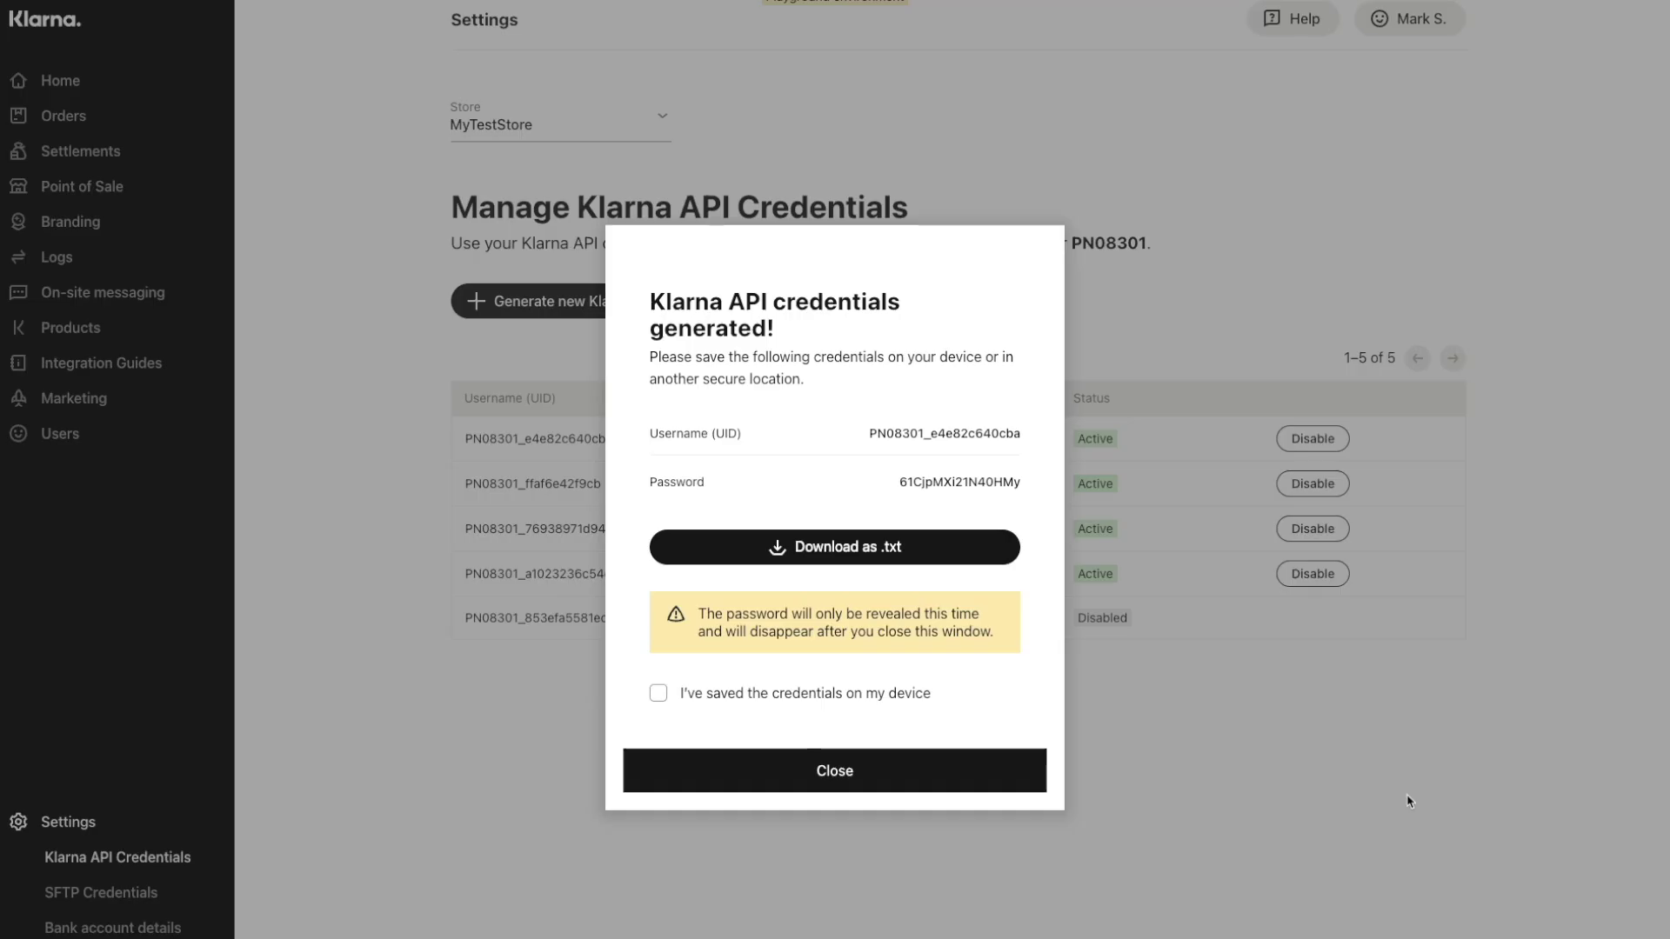
drag(680, 671, 930, 683)
drag(648, 408, 710, 409)
drag(645, 457, 720, 458)
click(658, 668)
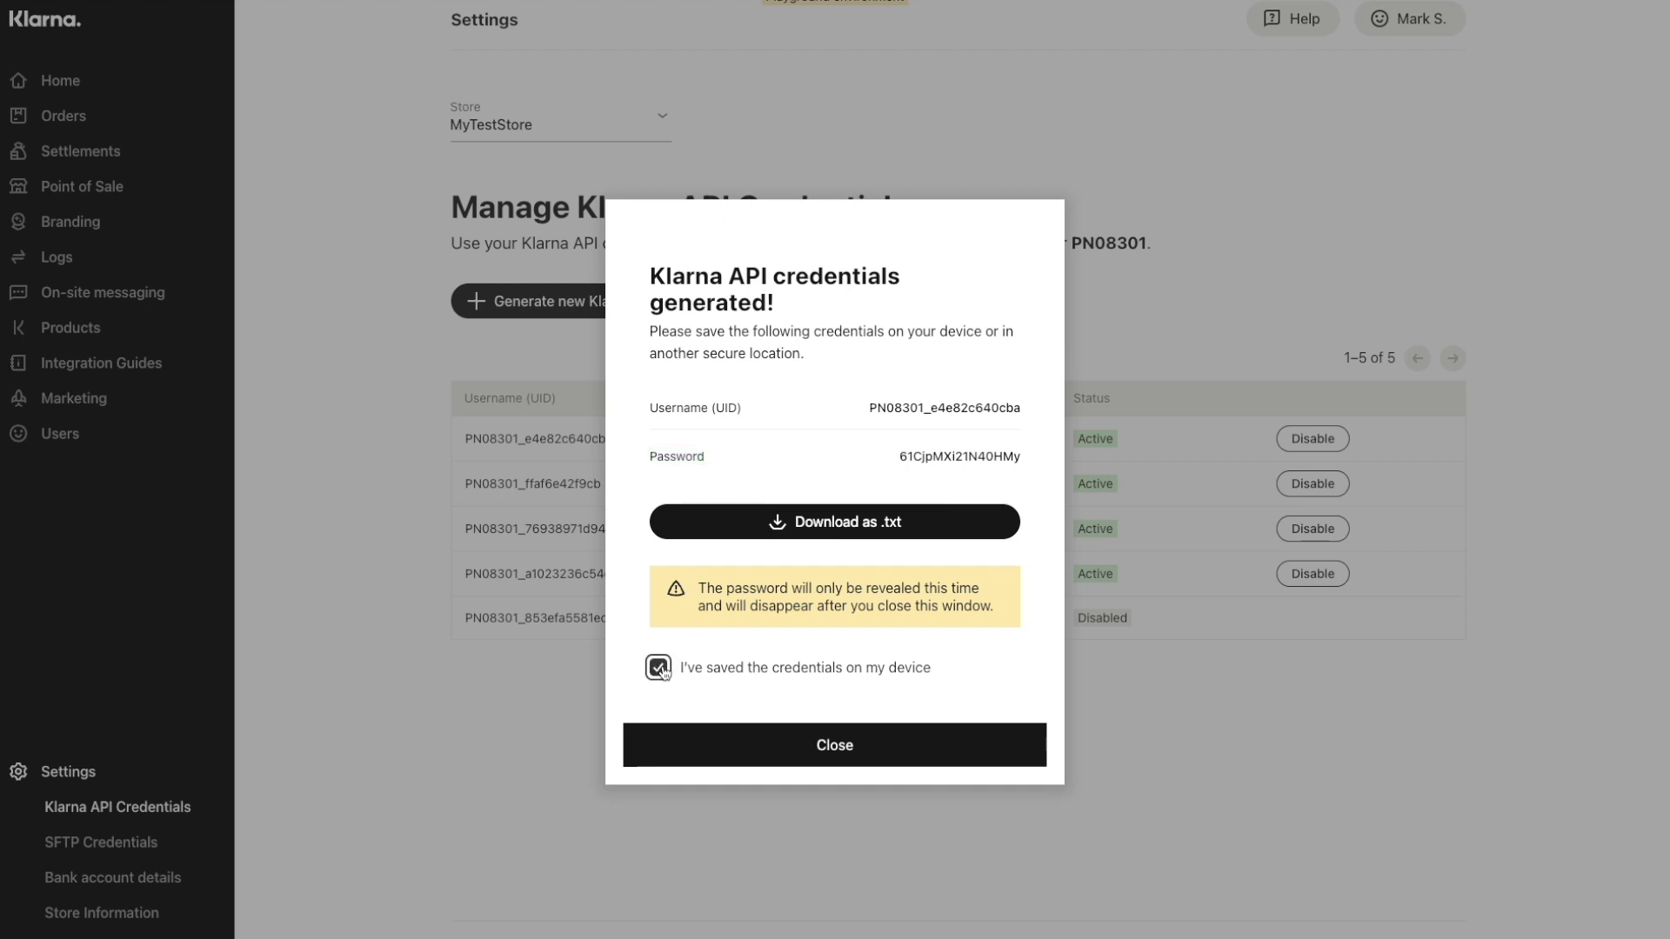
click(829, 746)
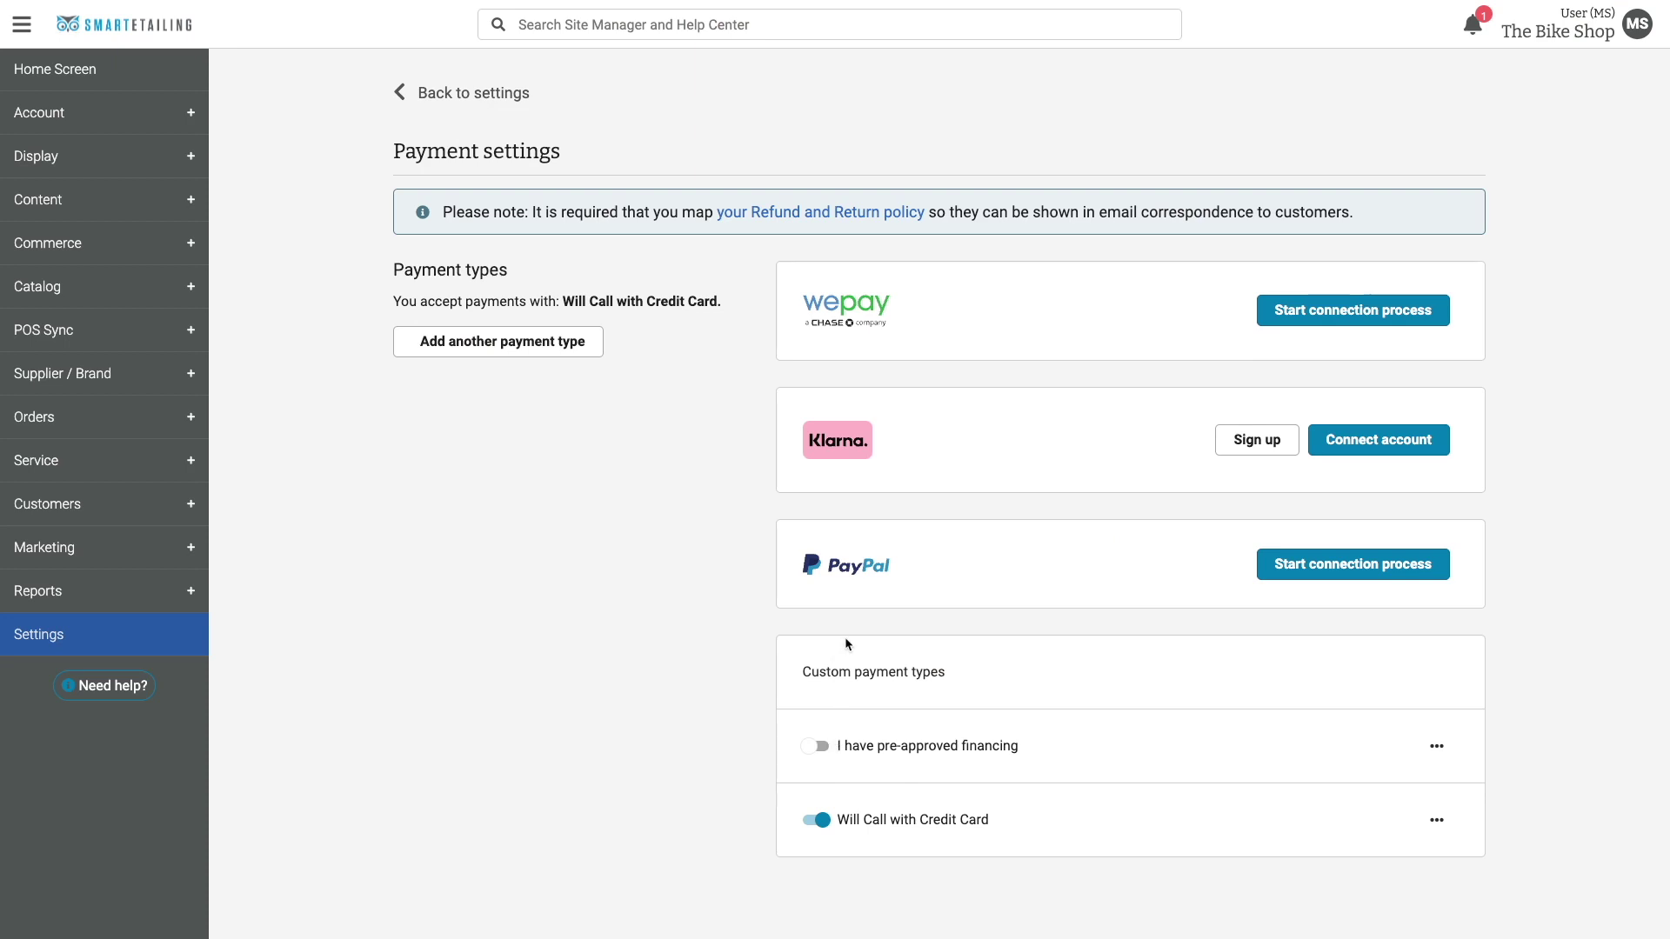
Start the Klarna connection and paste the API username into the Username (UID) field.
click(1352, 445)
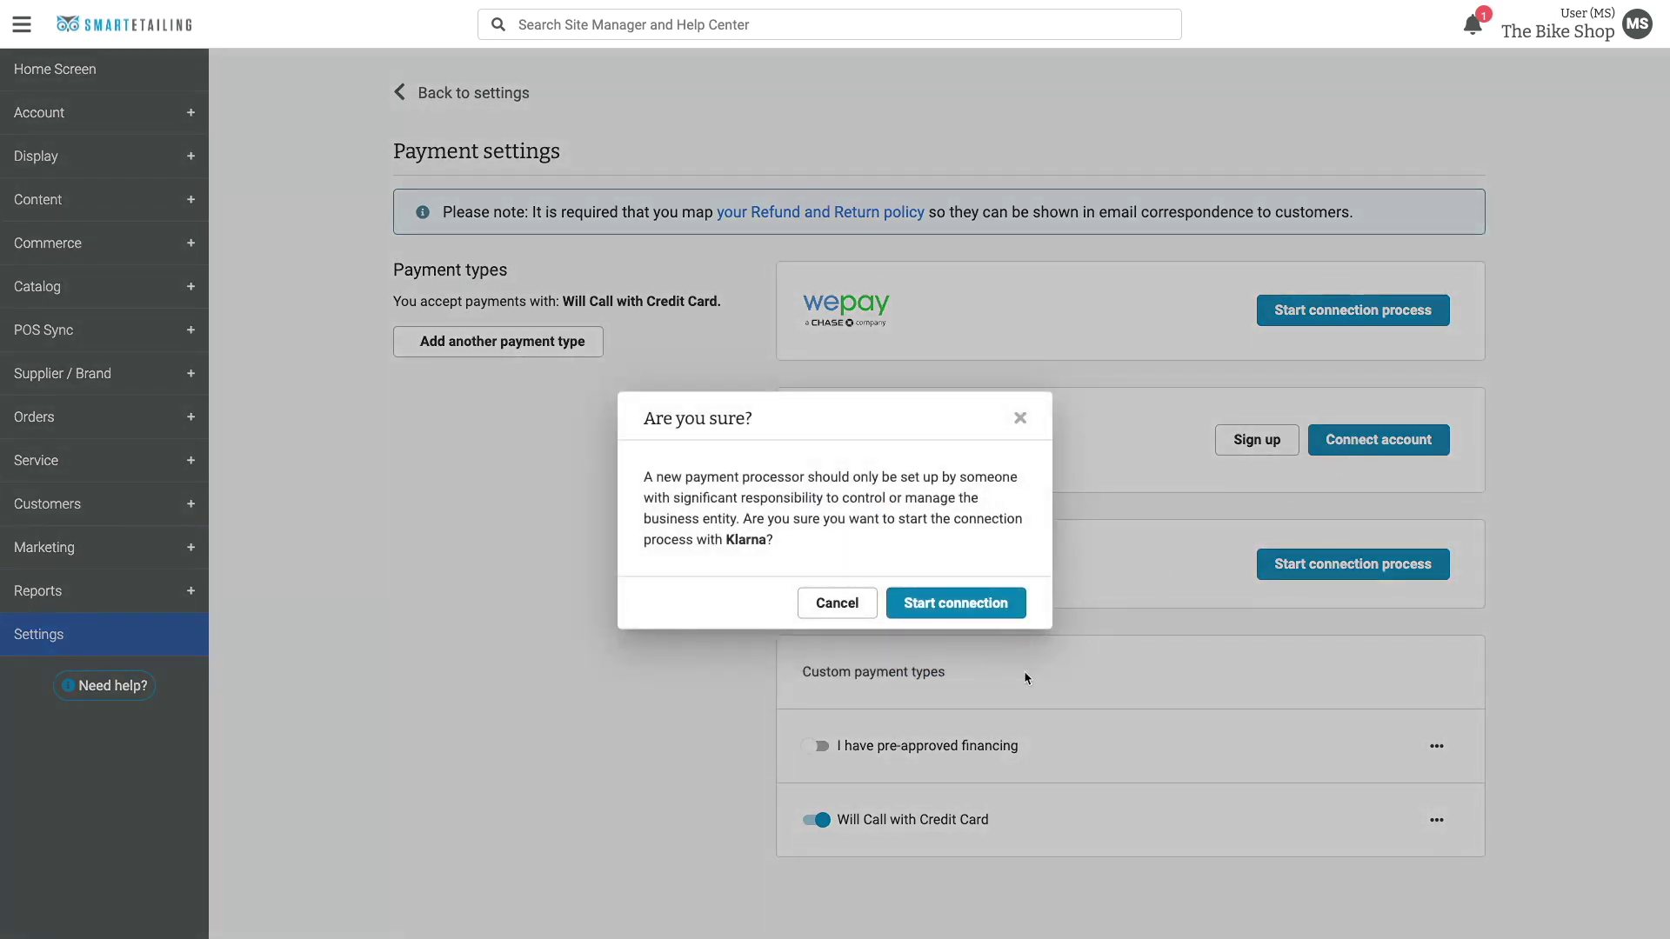
click(957, 606)
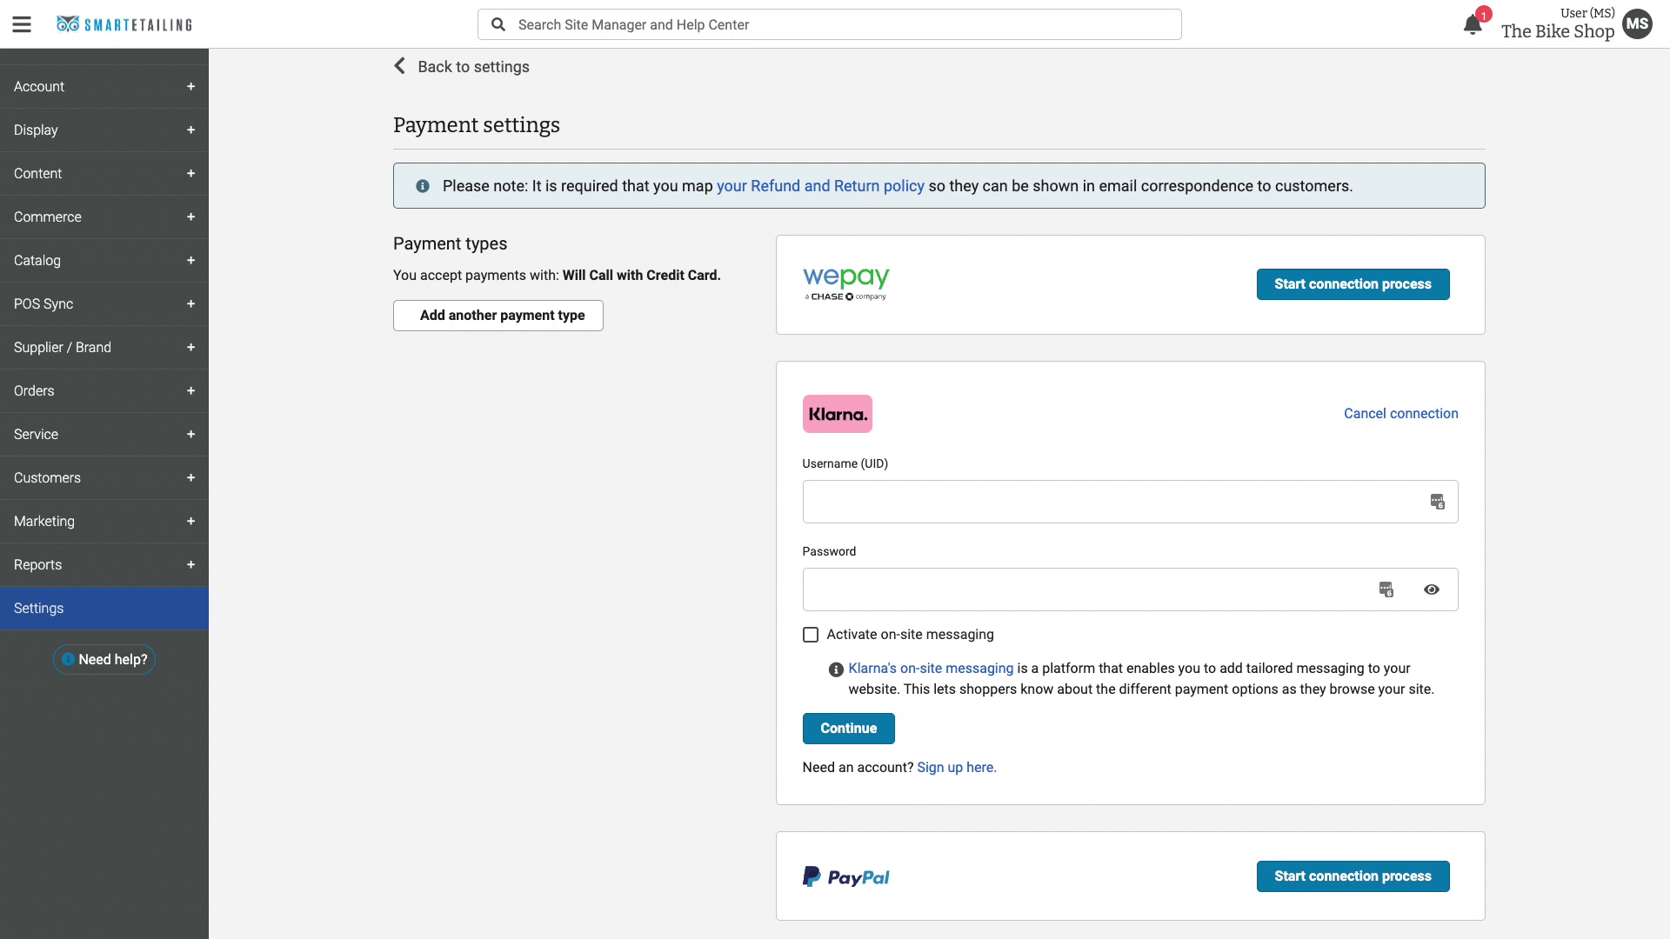
click(1122, 502)
text(PN08301_e4e82c640cba)
Paste the Klarna API password and enable Activate on-site messaging.
click(887, 589)
key(ctrl+v)
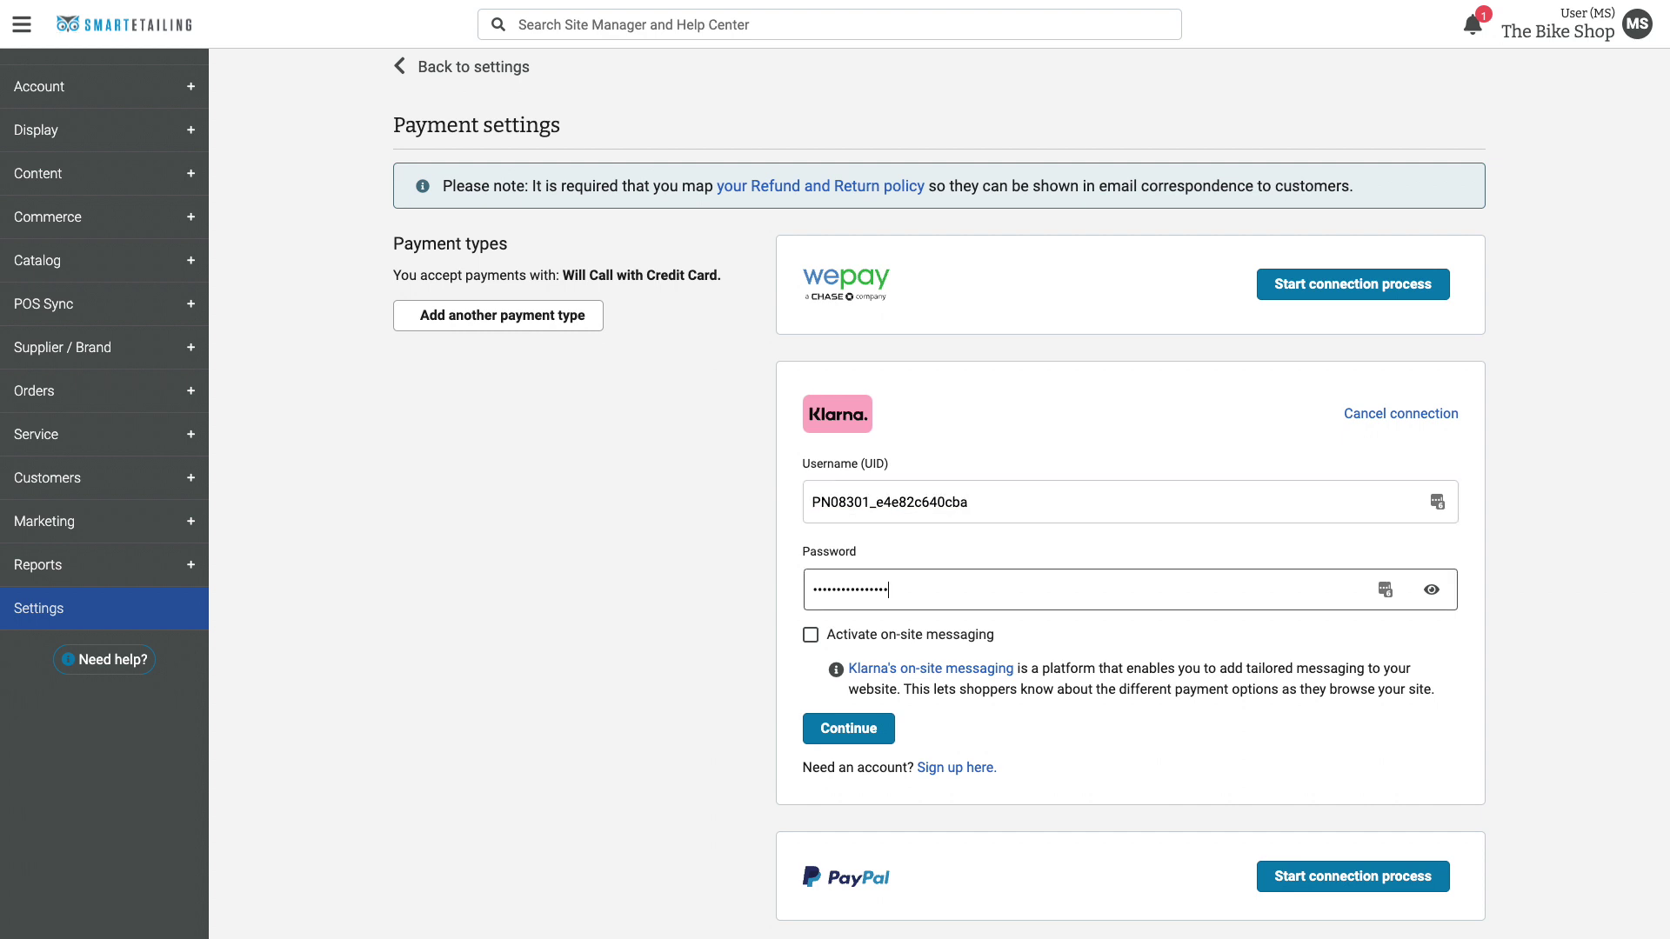
scroll(811, 539, down, 2)
click(810, 532)
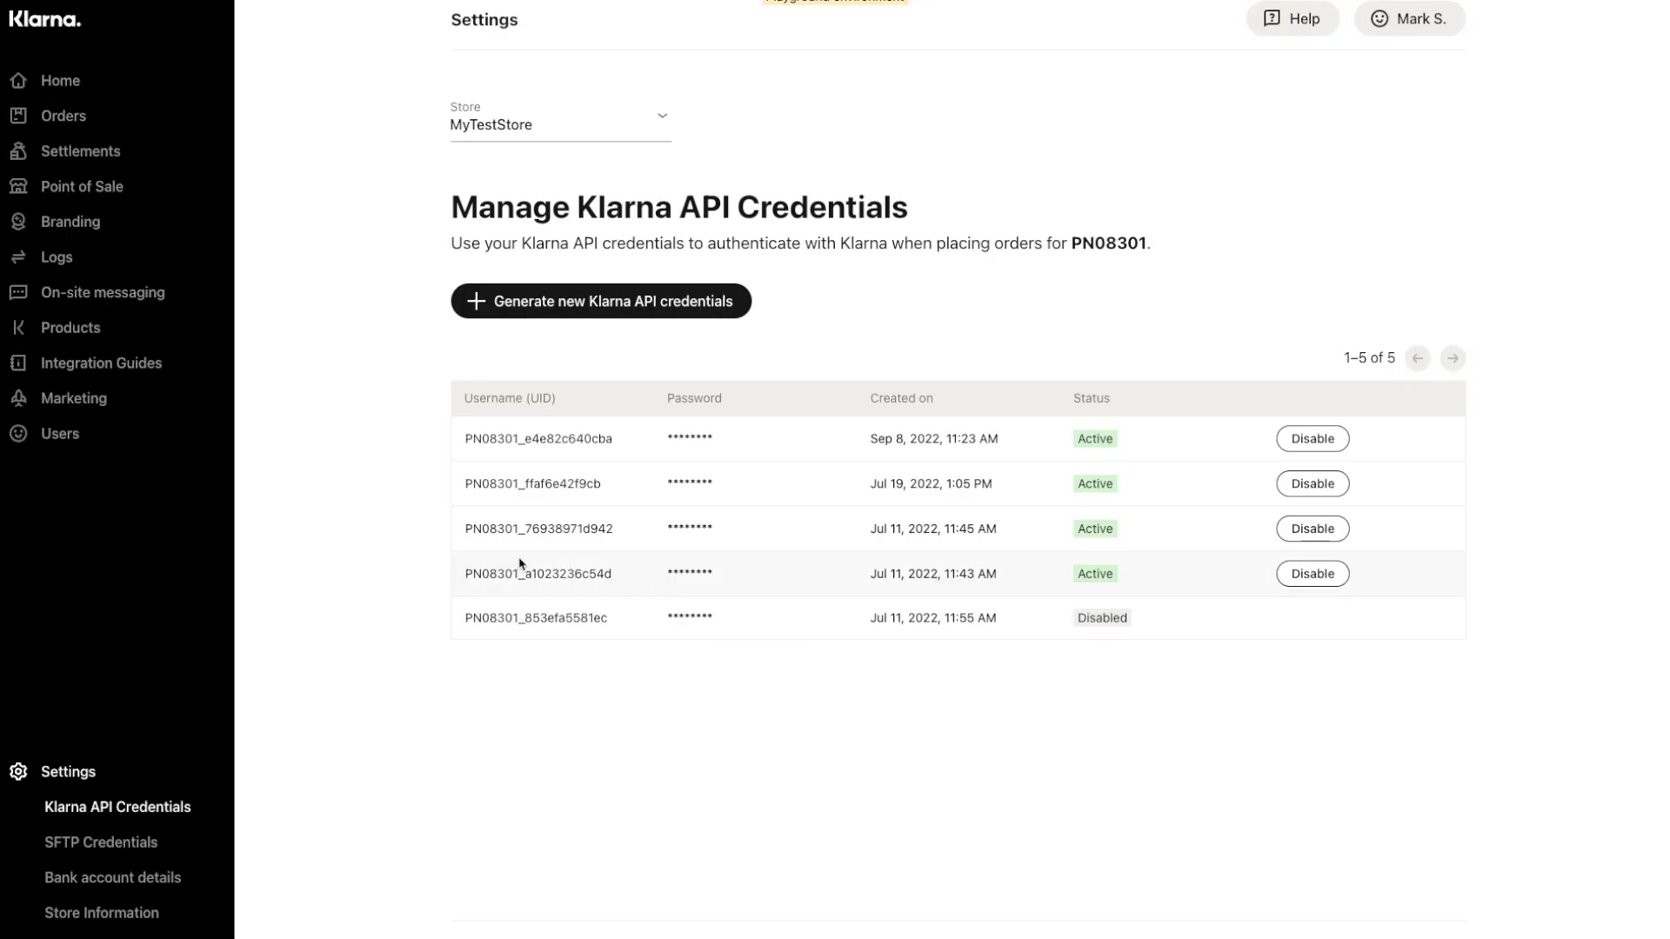
Start On-site messaging setup, keep MyTestStore as the store, and copy the installation script.
click(107, 296)
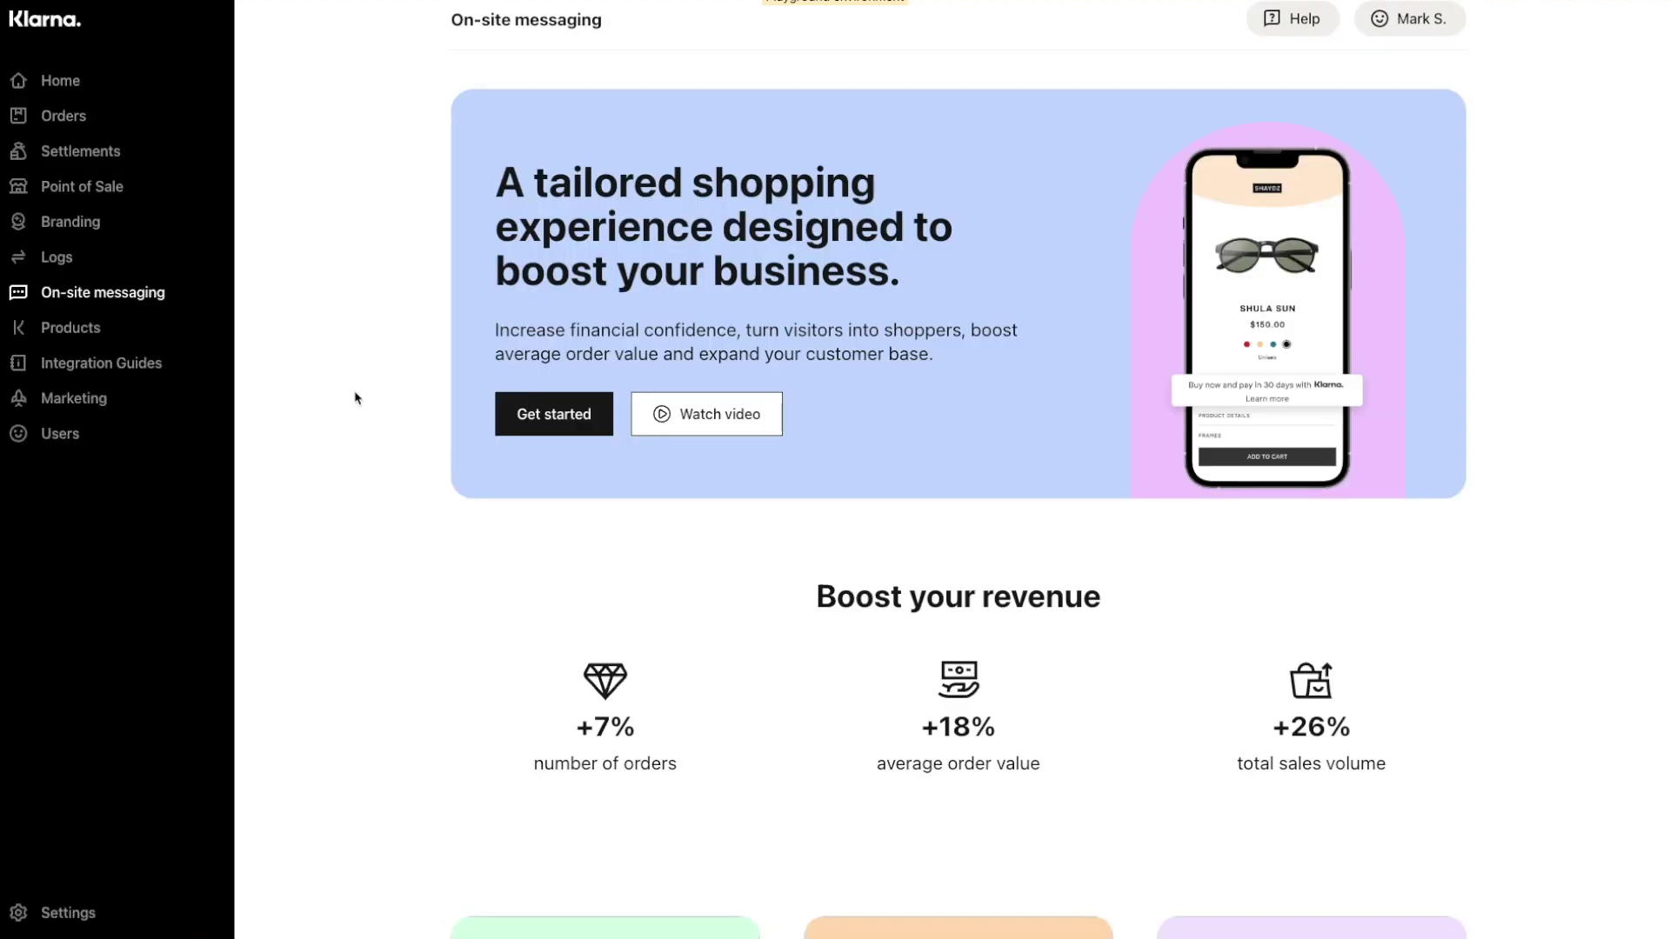
click(550, 417)
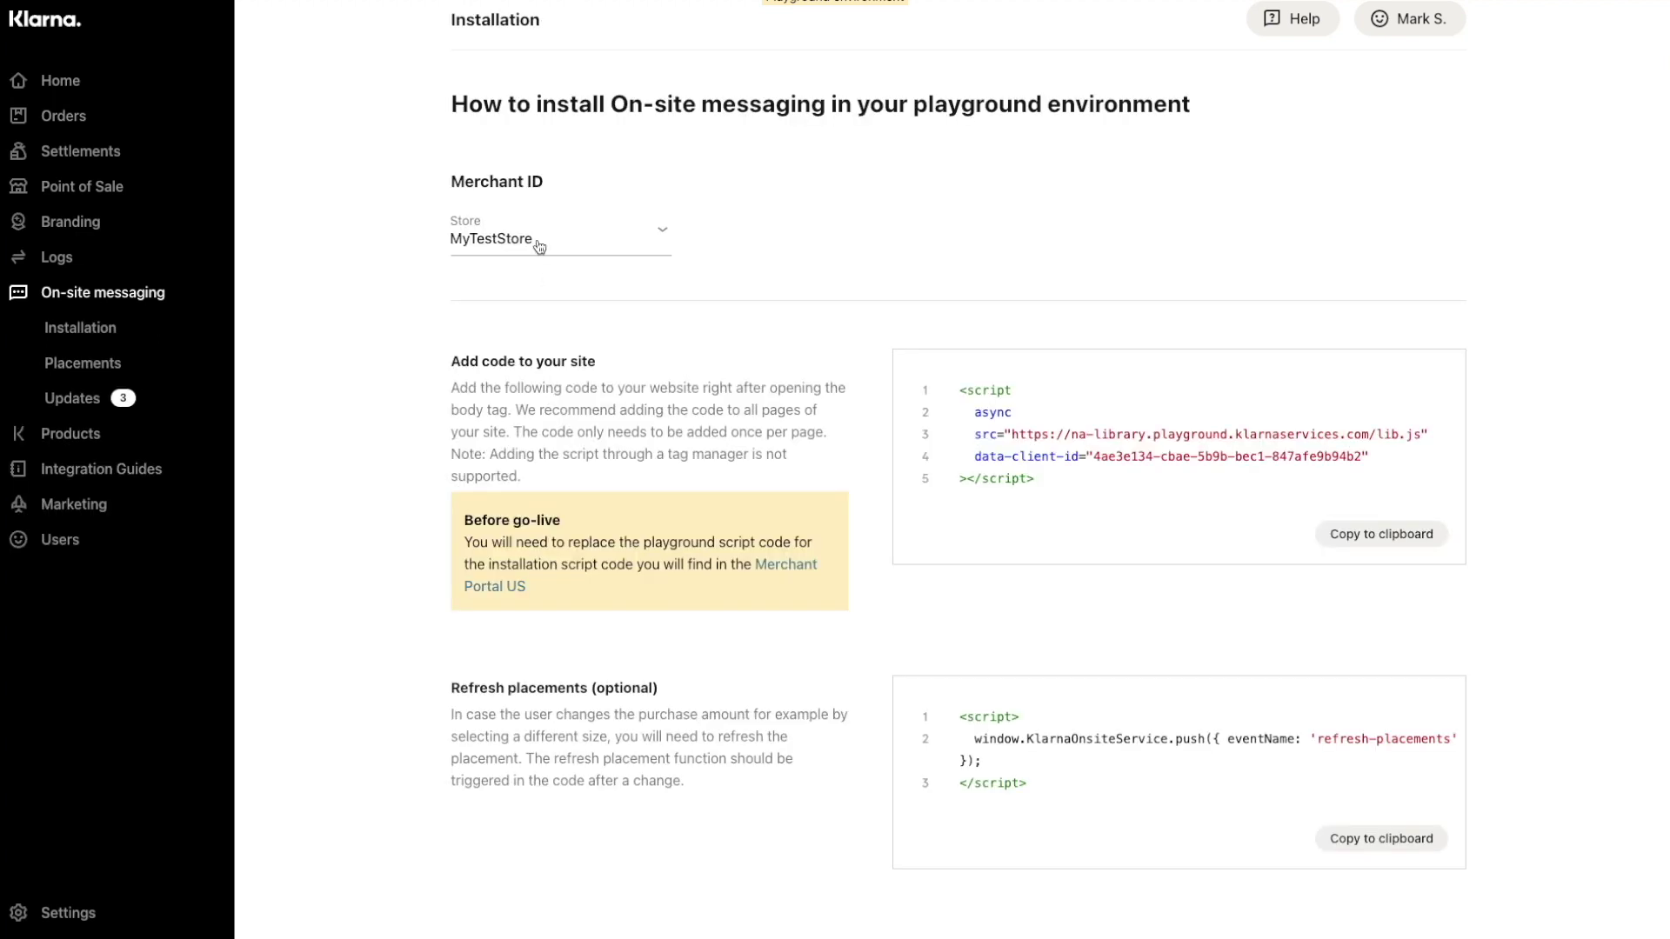
click(539, 248)
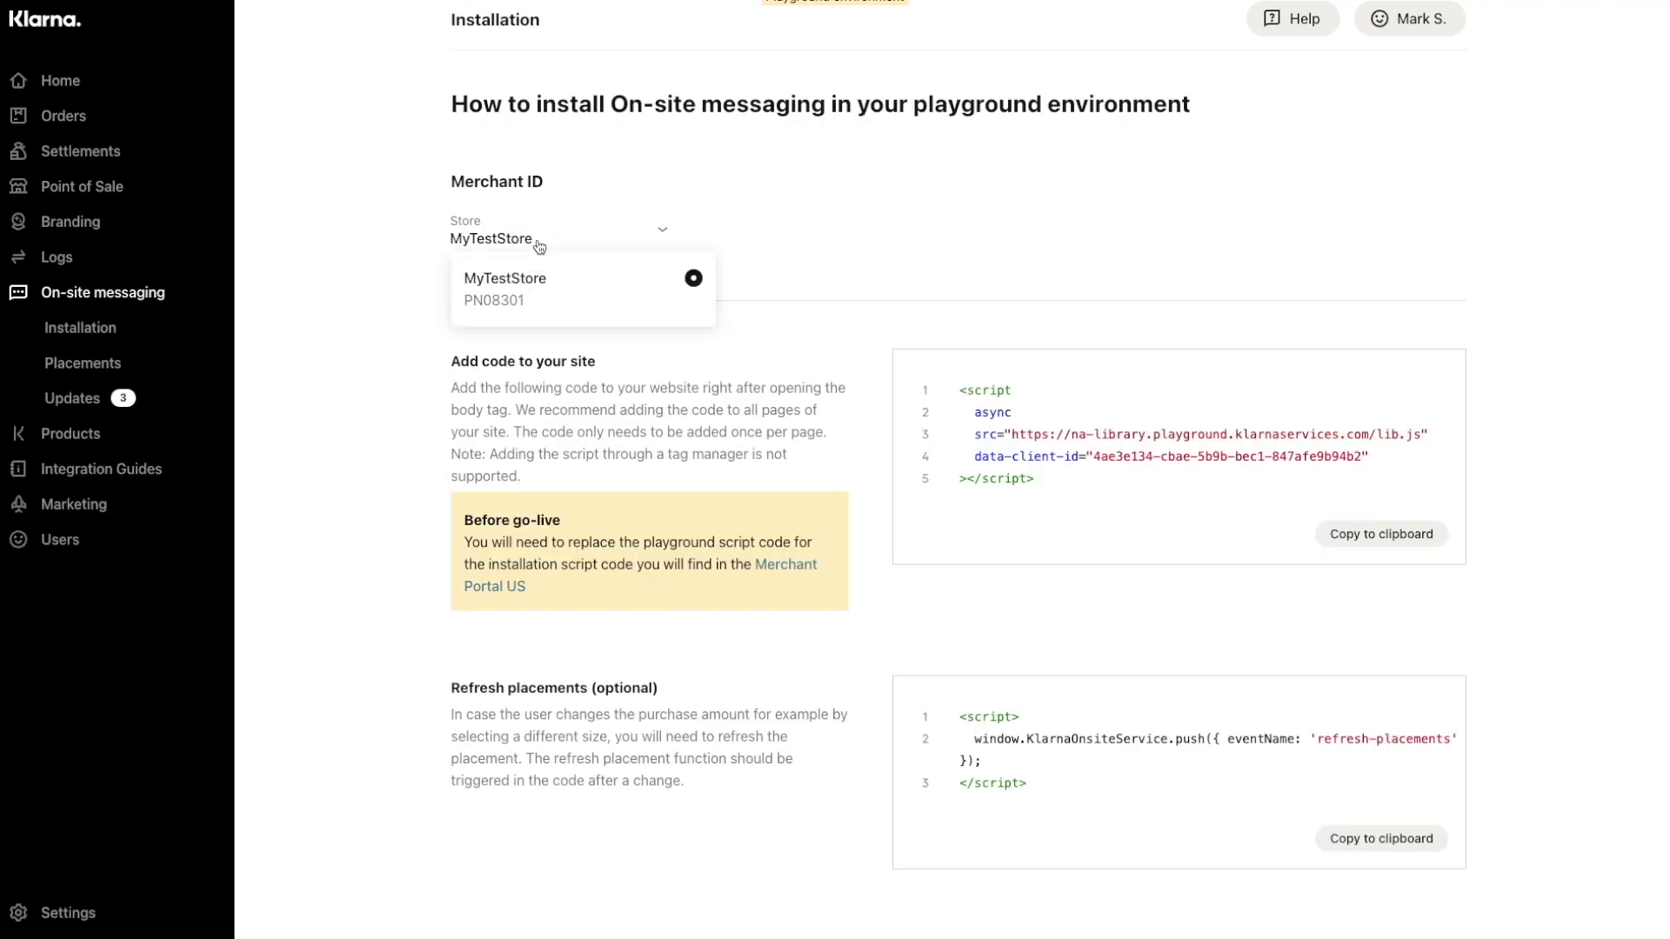
click(539, 248)
scroll(576, 401, down, 1)
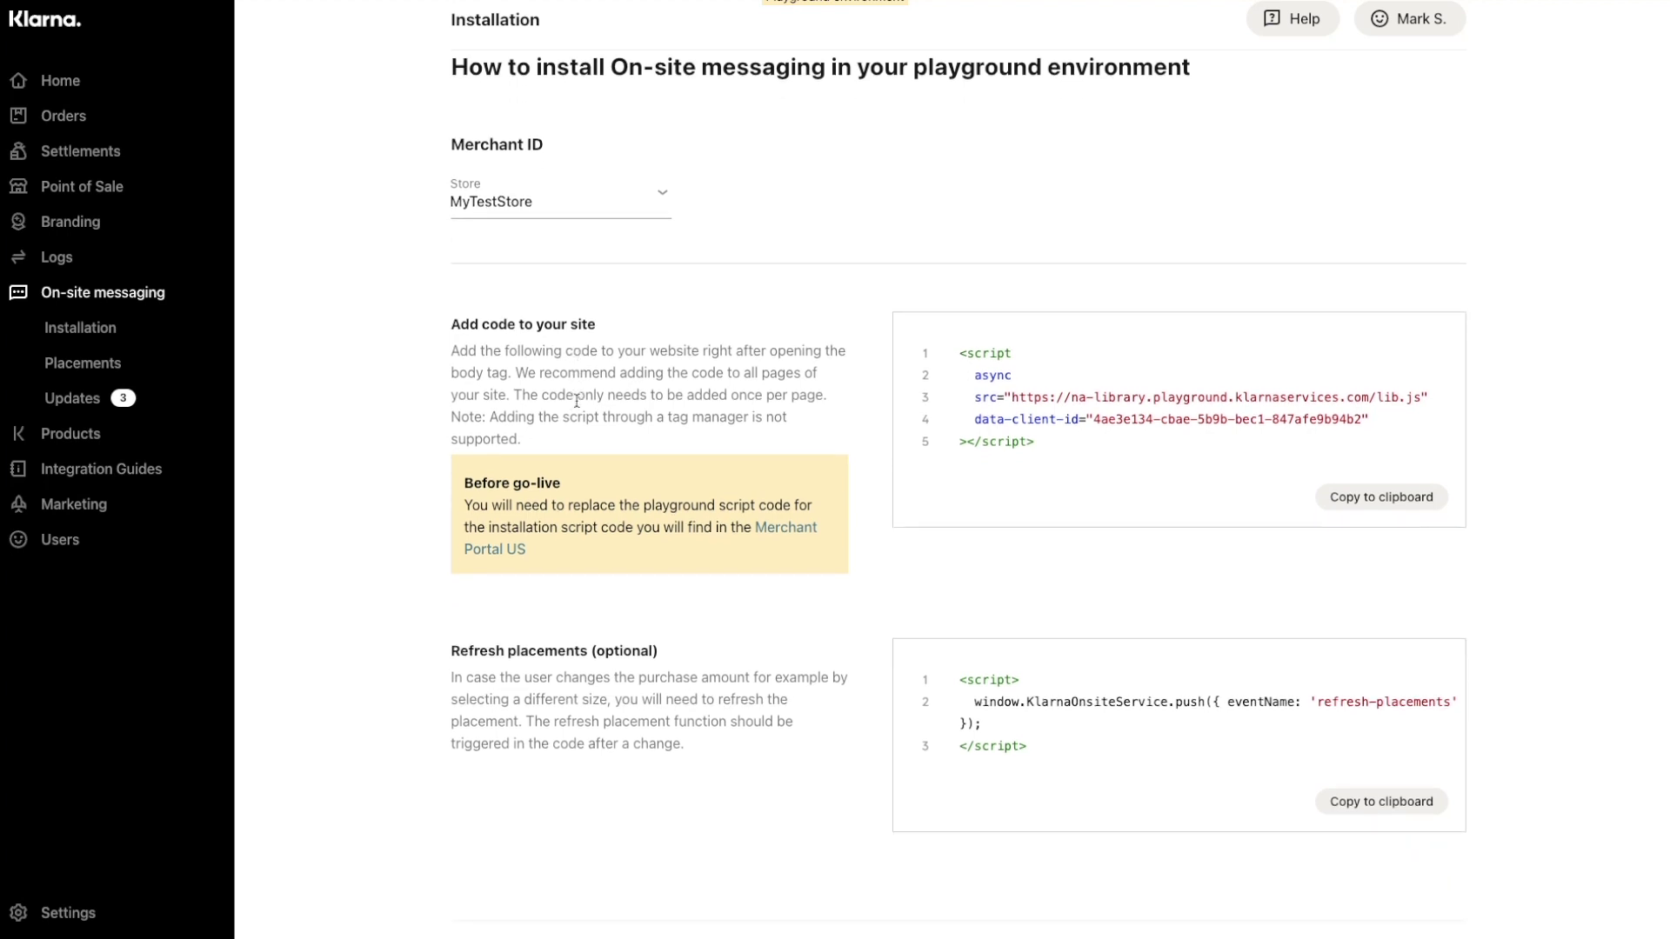
click(575, 315)
click(1384, 499)
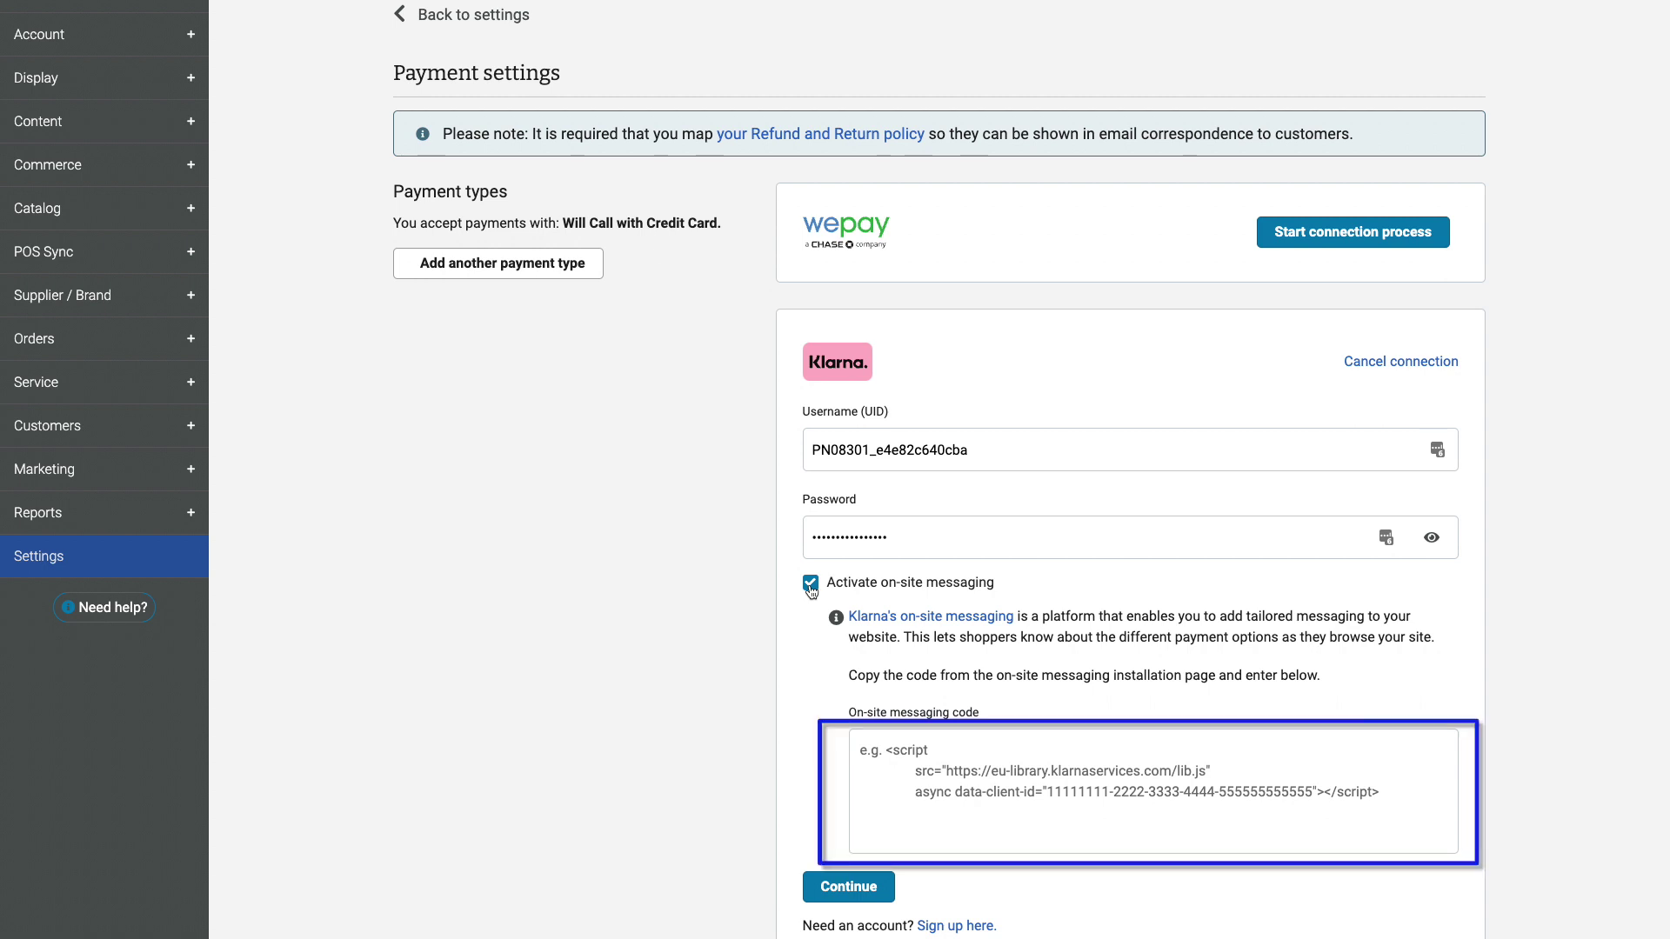
Paste the Klarna installation script into SmartEtailing's On-site messaging code box.
text(<script   async   src="https://na-library.playground.klarnaservices.com/lib.js"   data-client-id="4ae3e134-cbae-5b9b-bec1-847afe9b94b2" ></script>)
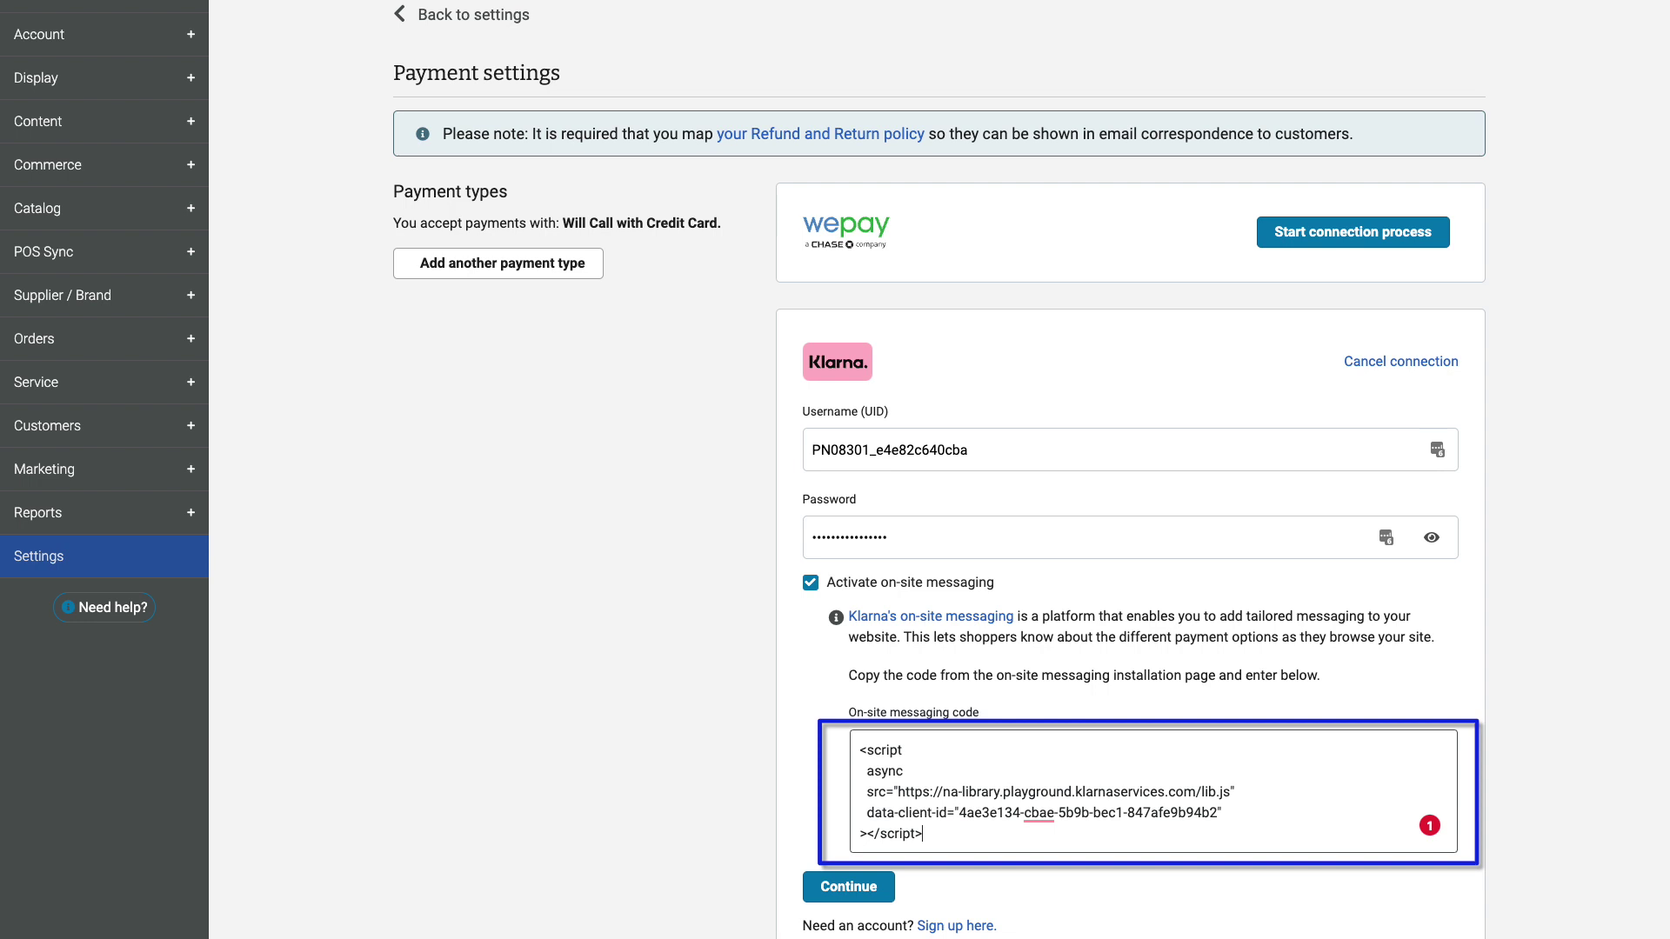